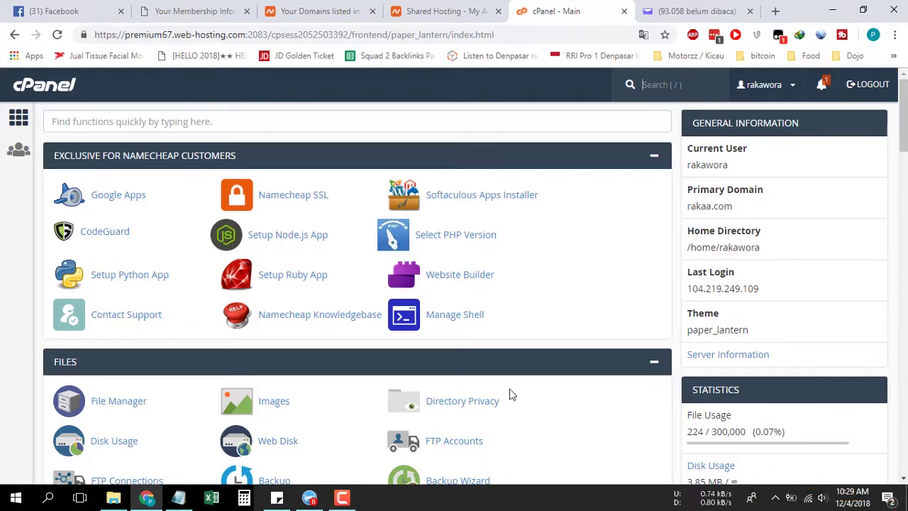
# - Look through the cPanel home page sections and open the Addon Domains tool under Domains
pyautogui.scroll(-5, 524, 398)
pyautogui.scroll(-7, 526, 396)
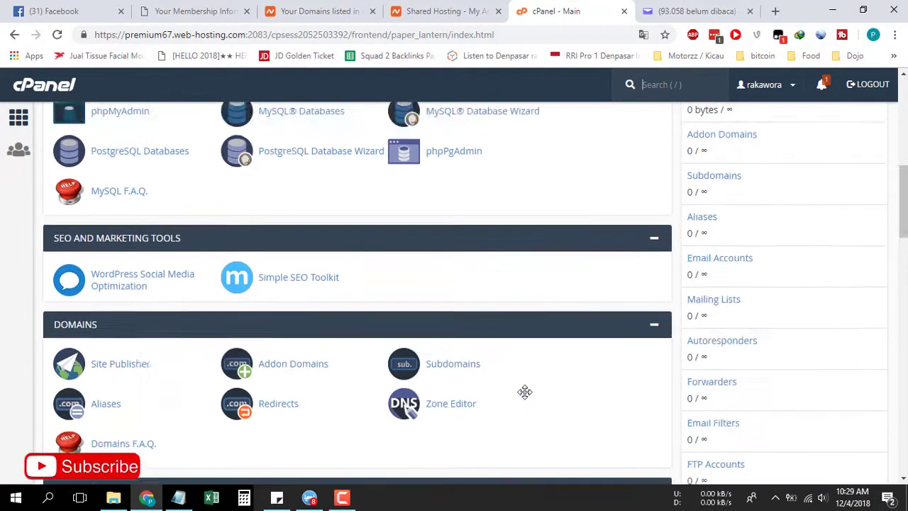
pyautogui.scroll(-9, 526, 398)
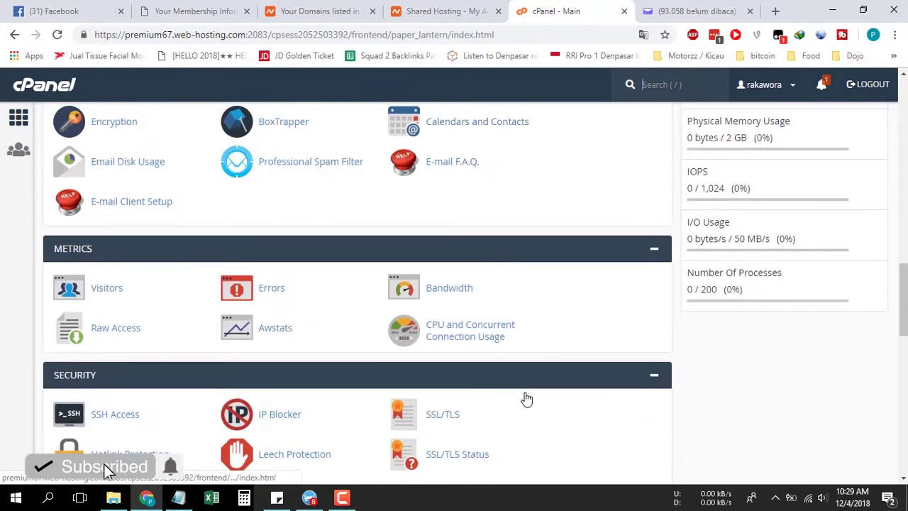
pyautogui.scroll(-8, 526, 398)
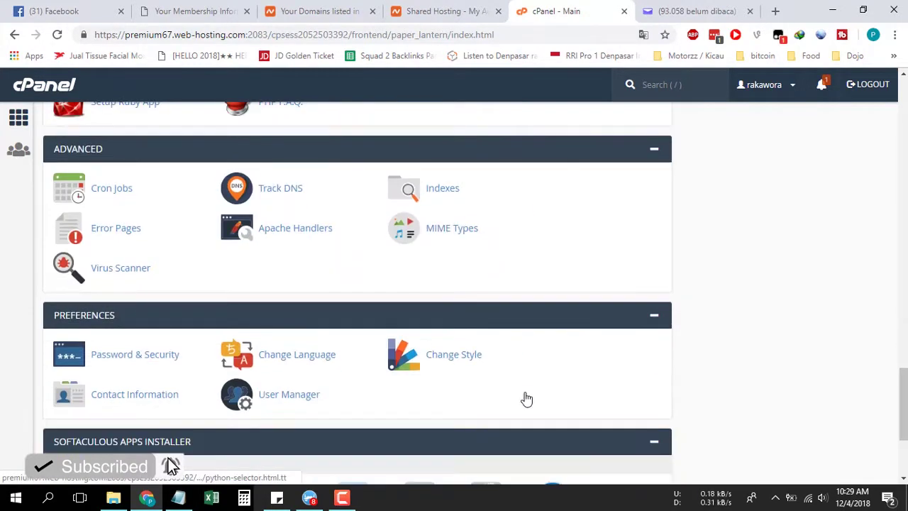
pyautogui.scroll(8, 527, 399)
pyautogui.scroll(9, 526, 399)
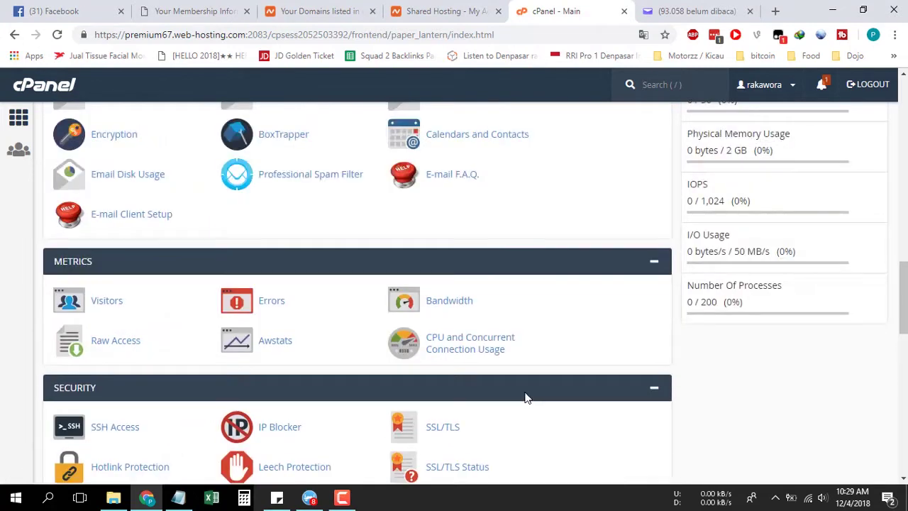
pyautogui.scroll(2, 526, 397)
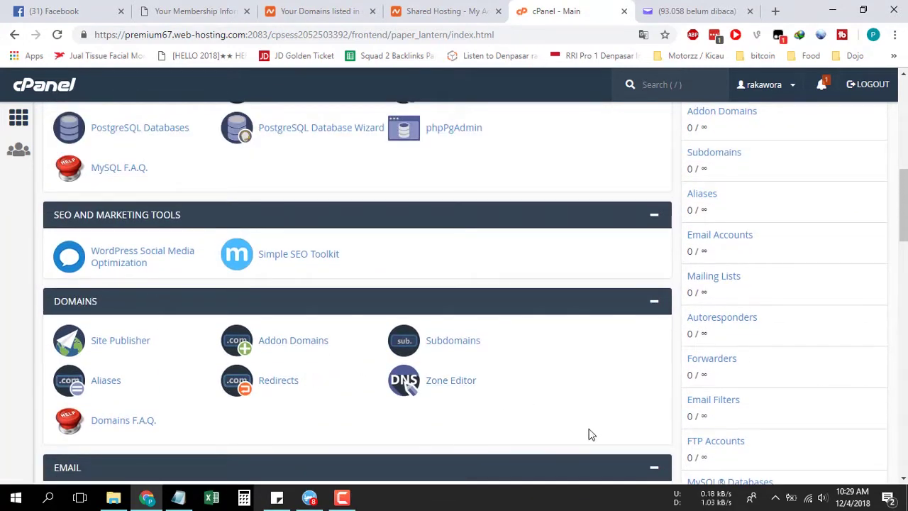
pyautogui.click(310, 351)
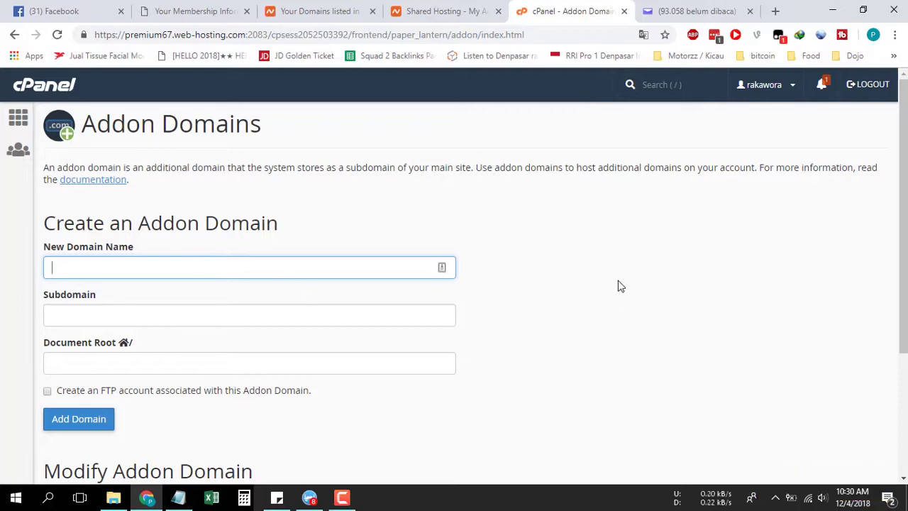
# - Switch to Namecheap and examine the shared hosting package details for rakaa.com, glancing at the domain list
pyautogui.click(458, 13)
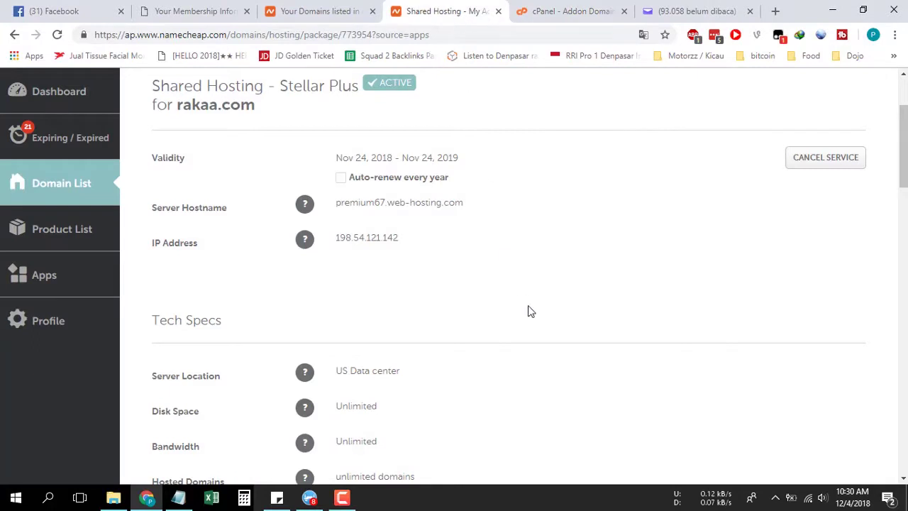
pyautogui.scroll(2, 537, 327)
pyautogui.scroll(-2, 539, 330)
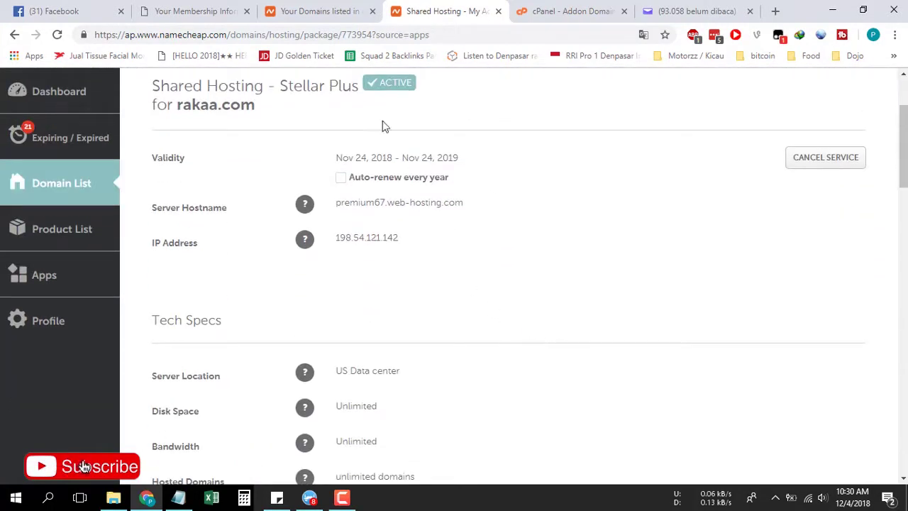
pyautogui.click(312, 11)
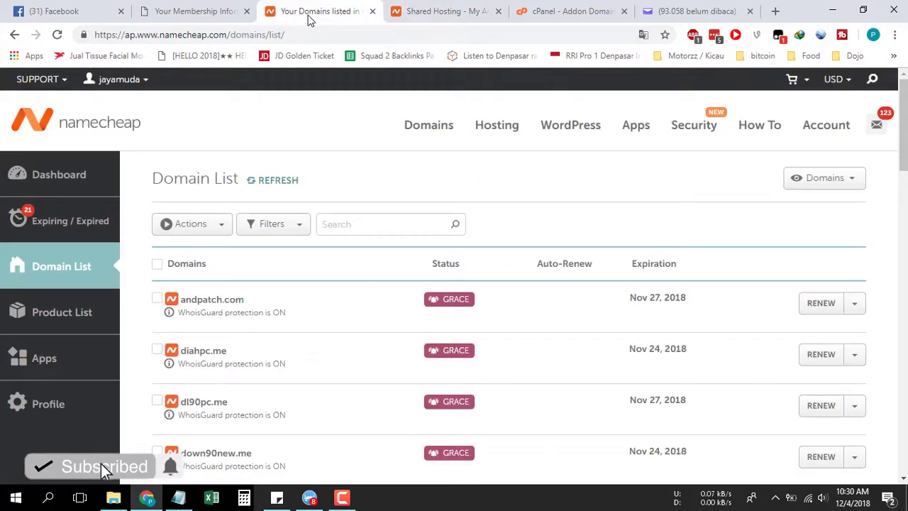
pyautogui.click(429, 11)
pyautogui.scroll(3, 492, 284)
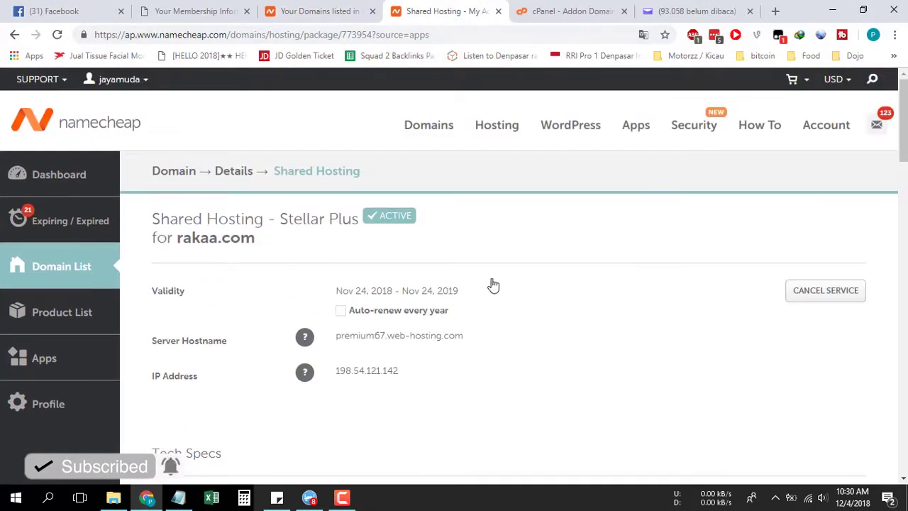
pyautogui.scroll(-3, 492, 284)
pyautogui.scroll(1, 491, 284)
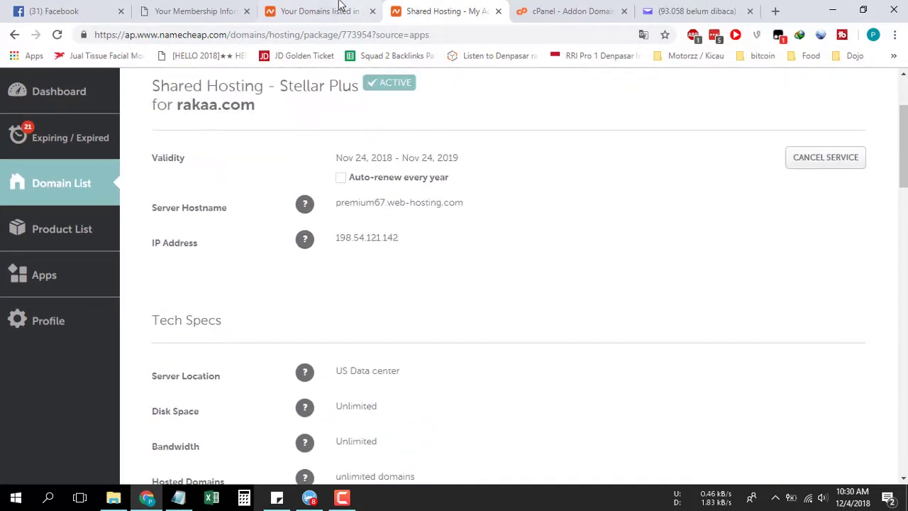
# - Filter the Namecheap domain list by the Active status and go through the listed domains
pyautogui.click(333, 11)
pyautogui.click(279, 223)
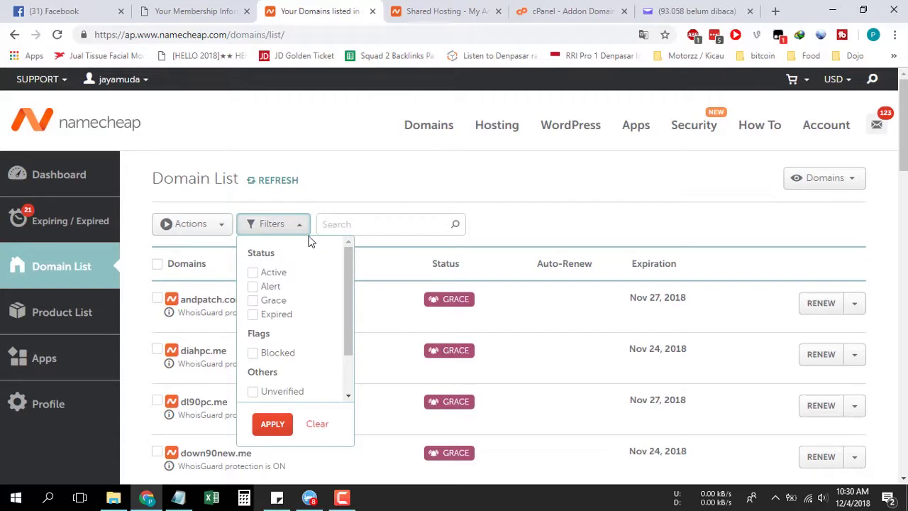
pyautogui.click(271, 275)
pyautogui.click(273, 424)
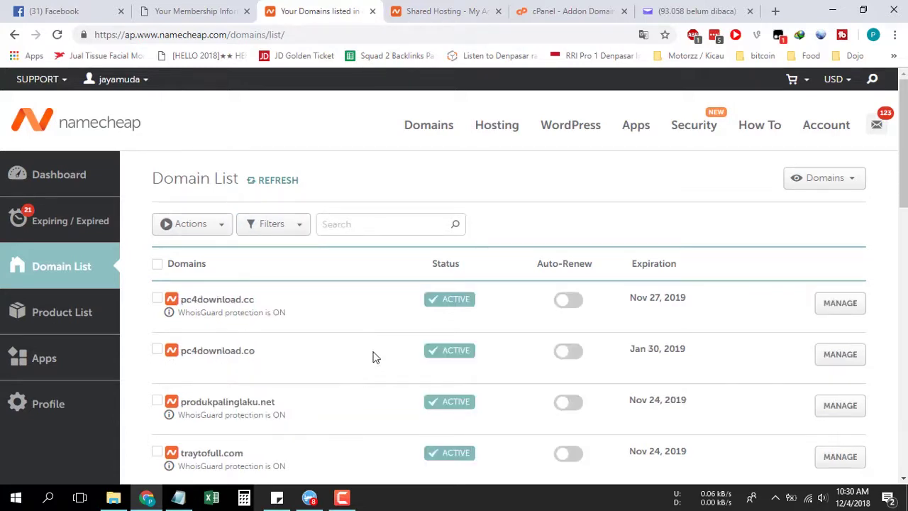
pyautogui.scroll(-3, 376, 330)
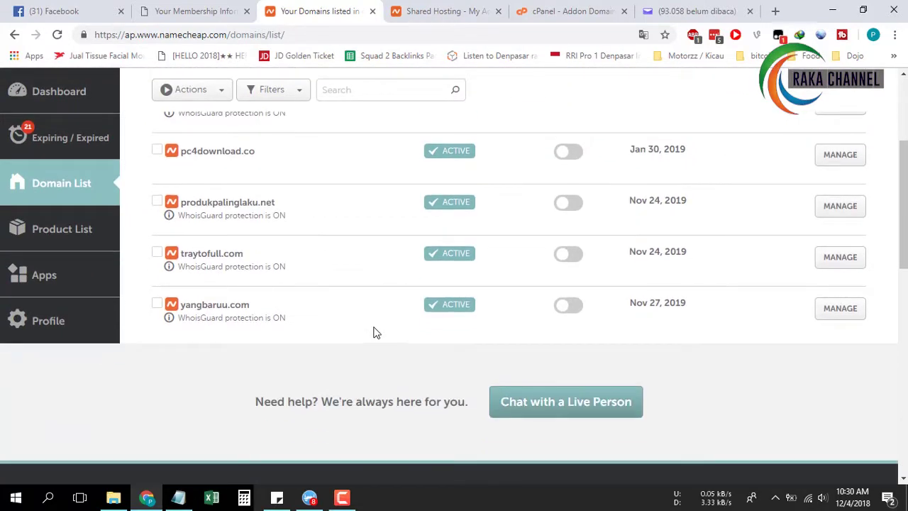
# - Select traytofull.com in the domain list, open its management page and copy the domain name
pyautogui.click(199, 255)
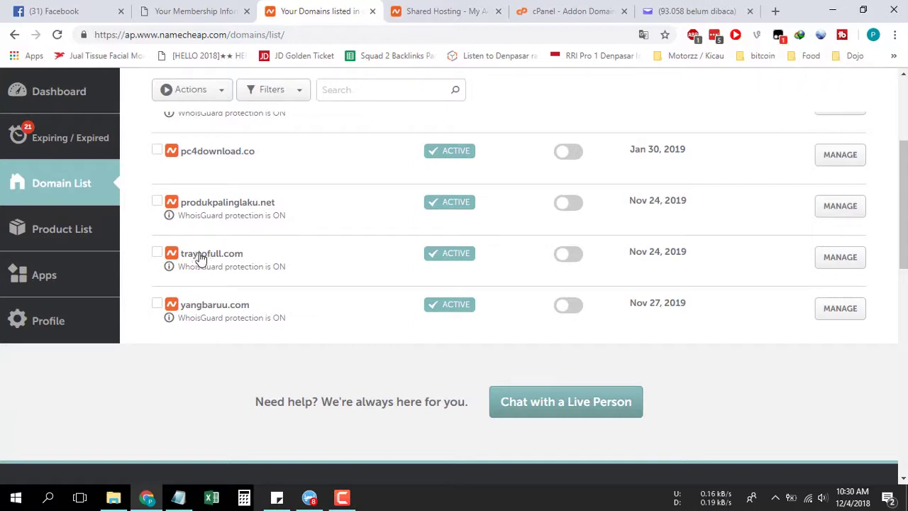
pyautogui.click(837, 259)
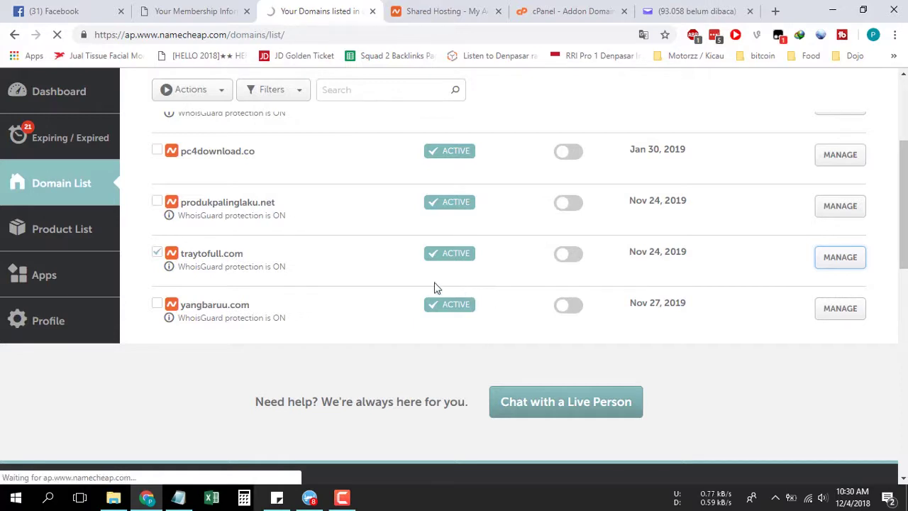
pyautogui.moveTo(246, 260); pyautogui.dragTo(179, 260)
pyautogui.hotkey('ctrl', 'c')
pyautogui.rightClick(196, 260)
pyautogui.click(211, 264)
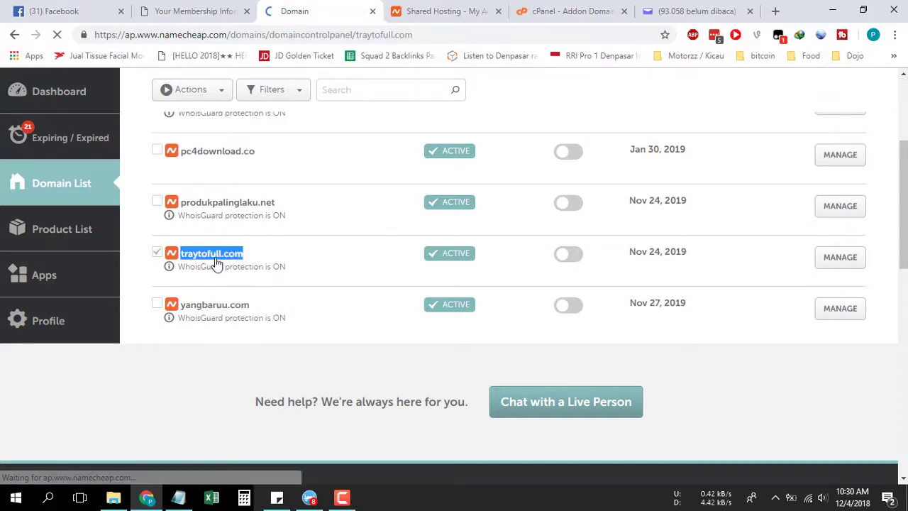
# - Return to cPanel and enter traytofull.com as the new addon domain name, letting the remaining fields autofill
pyautogui.click(589, 5)
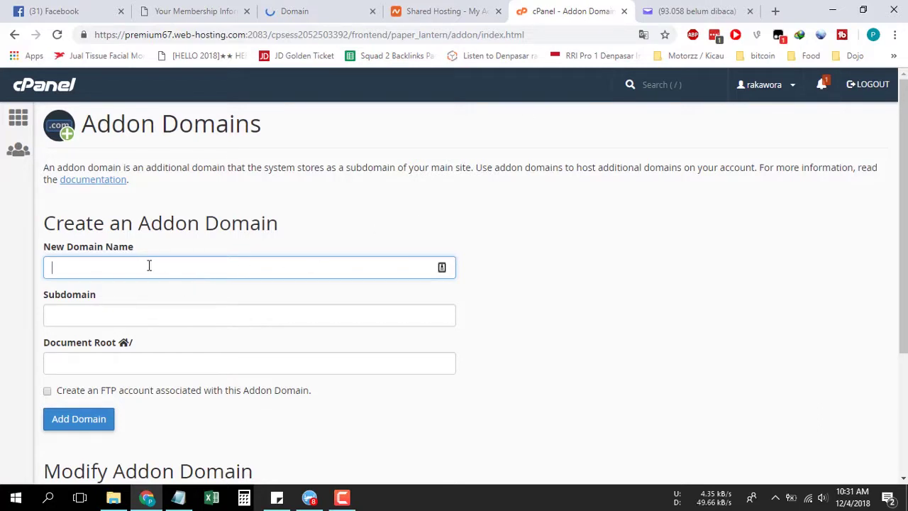
pyautogui.rightClick(112, 261)
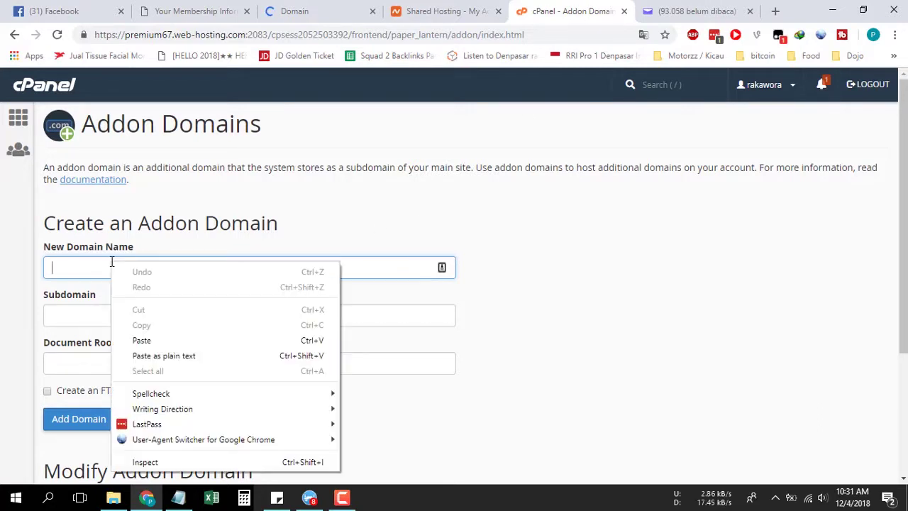
pyautogui.click(151, 350)
pyautogui.click(537, 302)
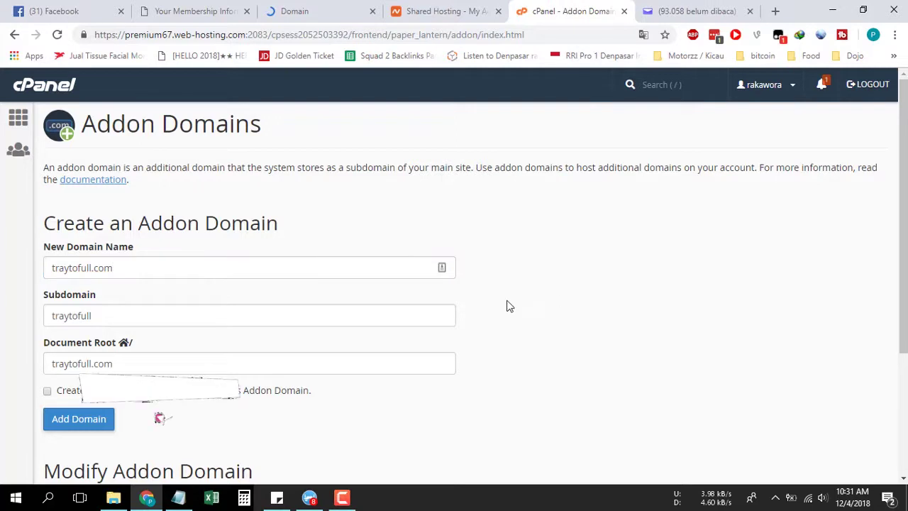
# - Review the addon domain form's subdomain and document root, the existing addon domains, and the shared hosting page
pyautogui.scroll(-1, 537, 301)
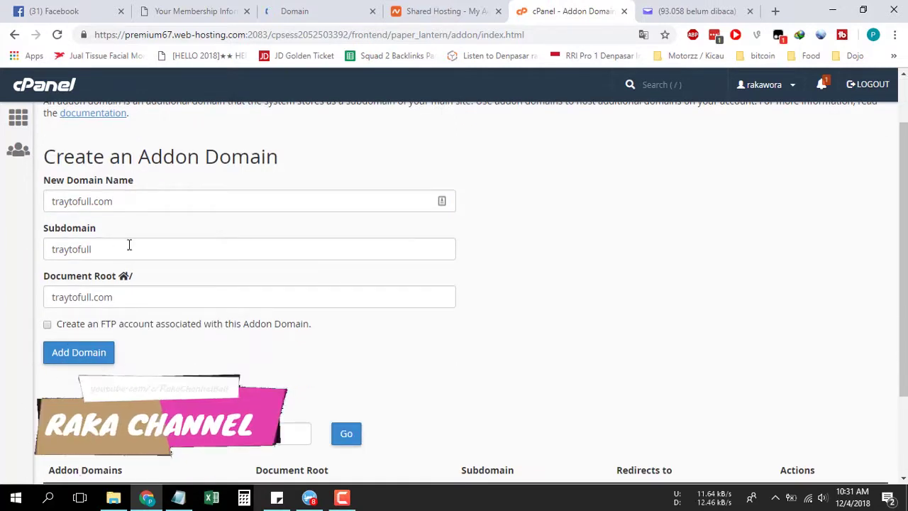
pyautogui.scroll(-1, 180, 249)
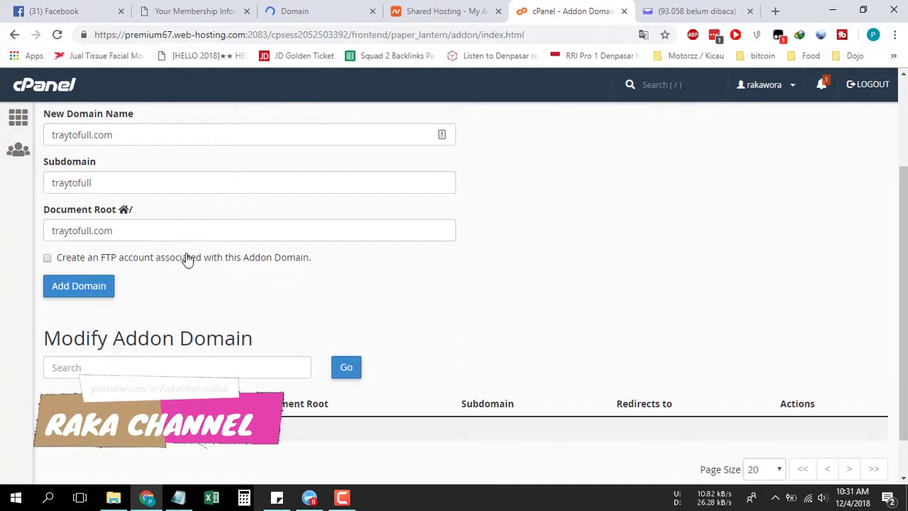
pyautogui.click(205, 227)
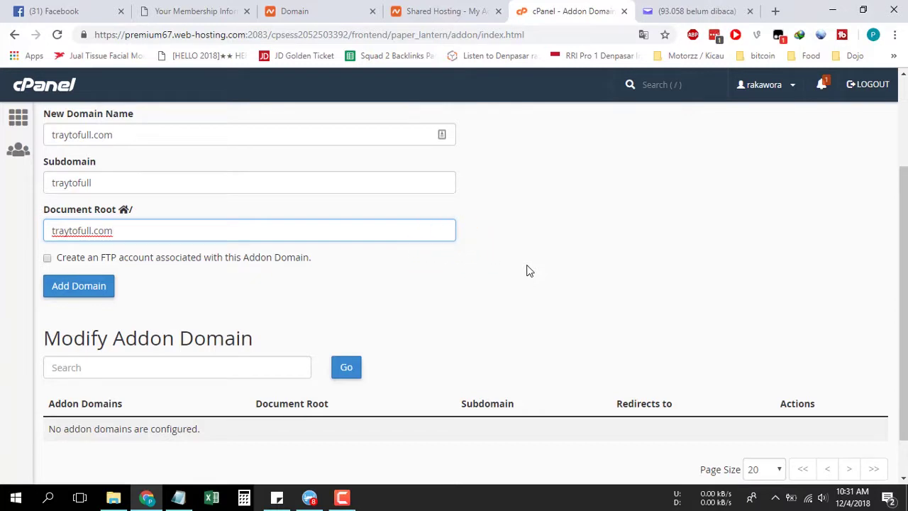
pyautogui.scroll(-1, 526, 271)
pyautogui.click(420, 13)
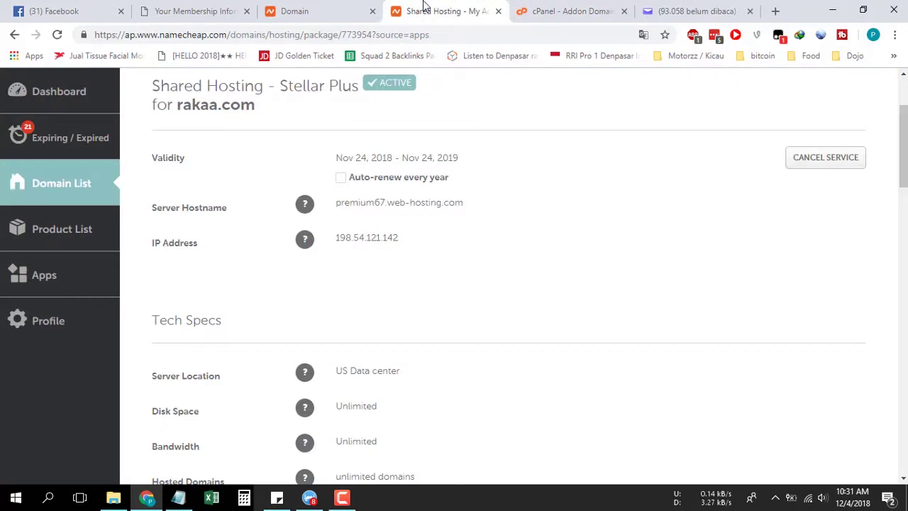
pyautogui.click(537, 7)
pyautogui.scroll(3, 581, 305)
pyautogui.scroll(-3, 581, 305)
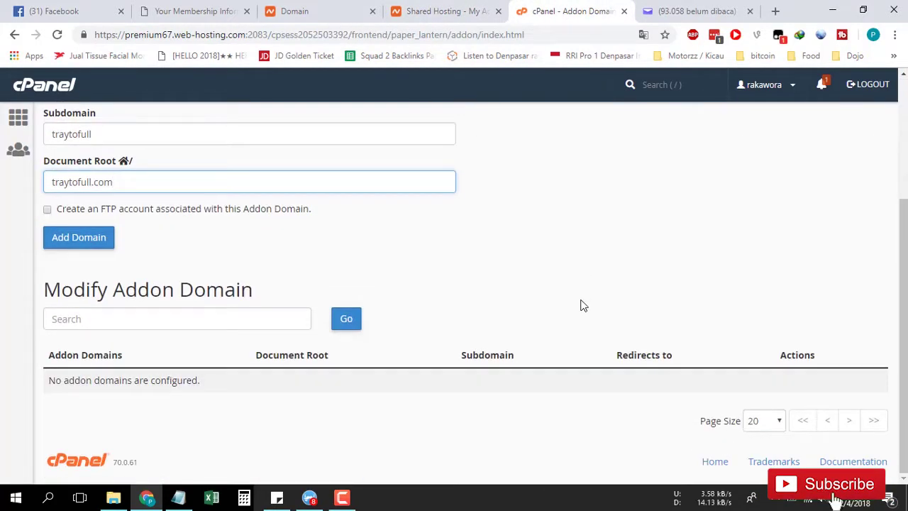
pyautogui.scroll(1, 580, 305)
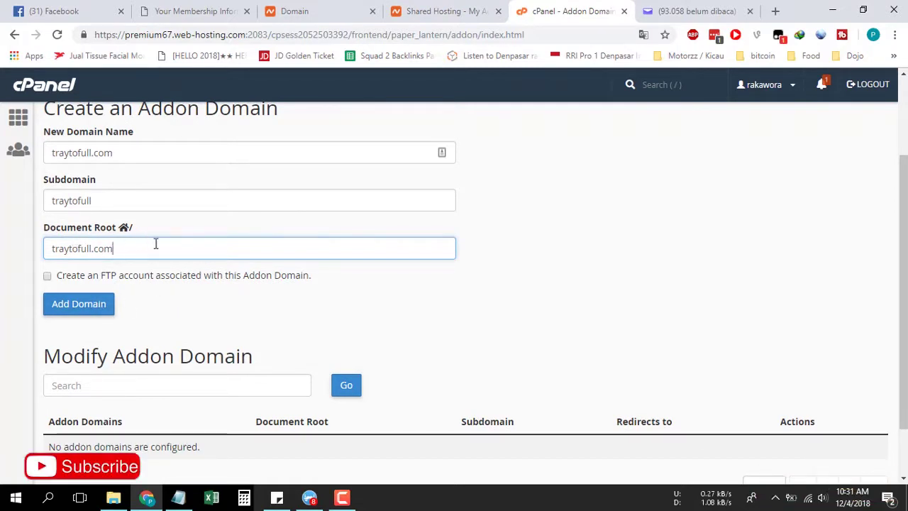
# - Prefix the addon domain's document root with a folder so it reads domain/traytofull.com
pyautogui.doubleClick(51, 254)
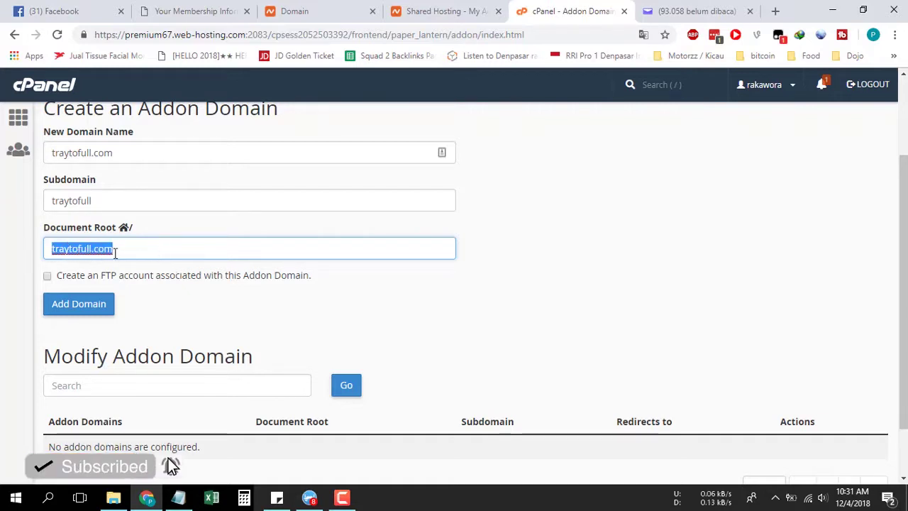
pyautogui.click(50, 248)
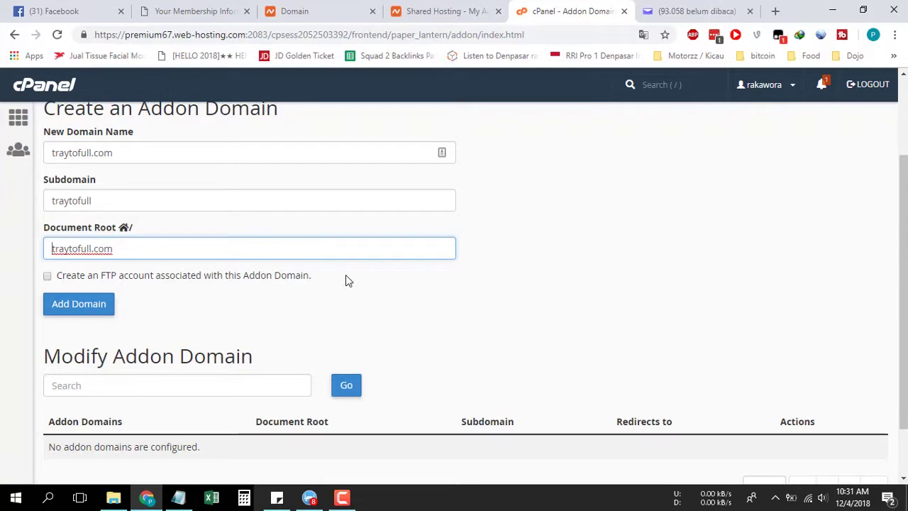
pyautogui.write('doma')
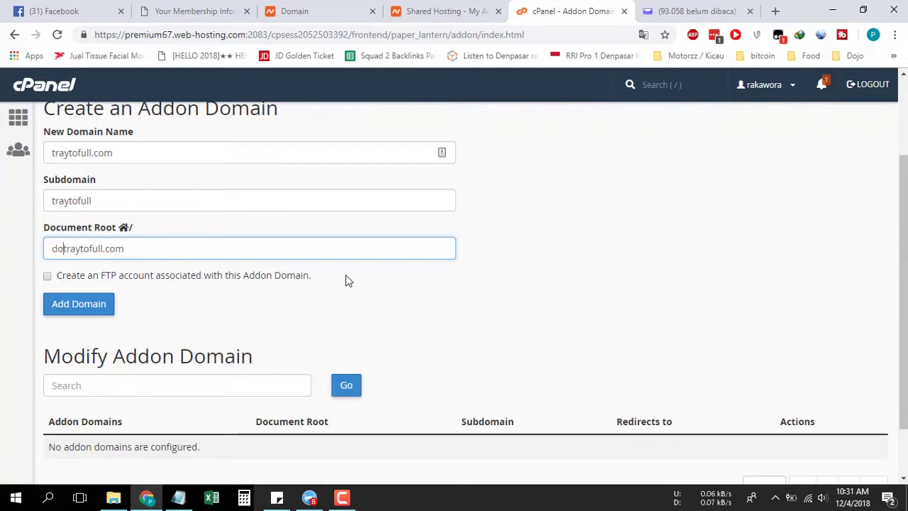
pyautogui.write('in/')
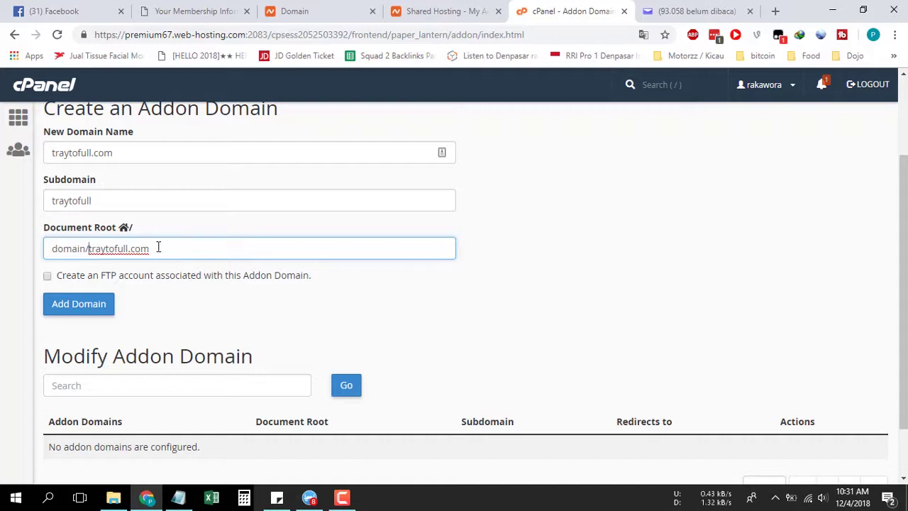
pyautogui.moveTo(54, 248); pyautogui.dragTo(85, 247)
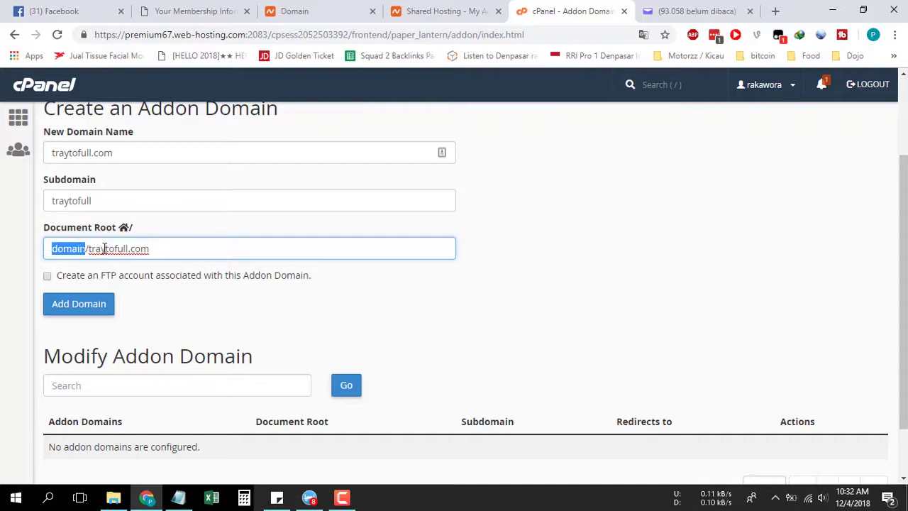
pyautogui.click(104, 248)
pyautogui.click(588, 250)
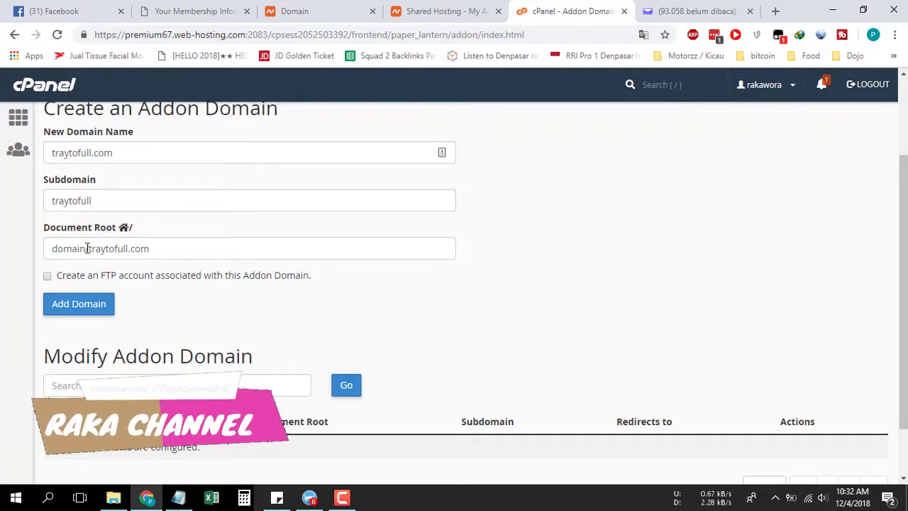
pyautogui.moveTo(50, 248); pyautogui.dragTo(89, 249)
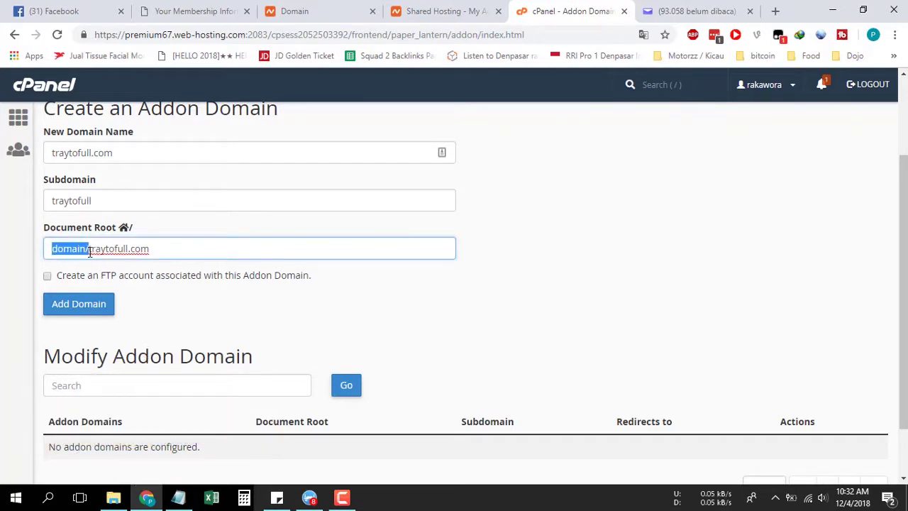
pyautogui.click(540, 263)
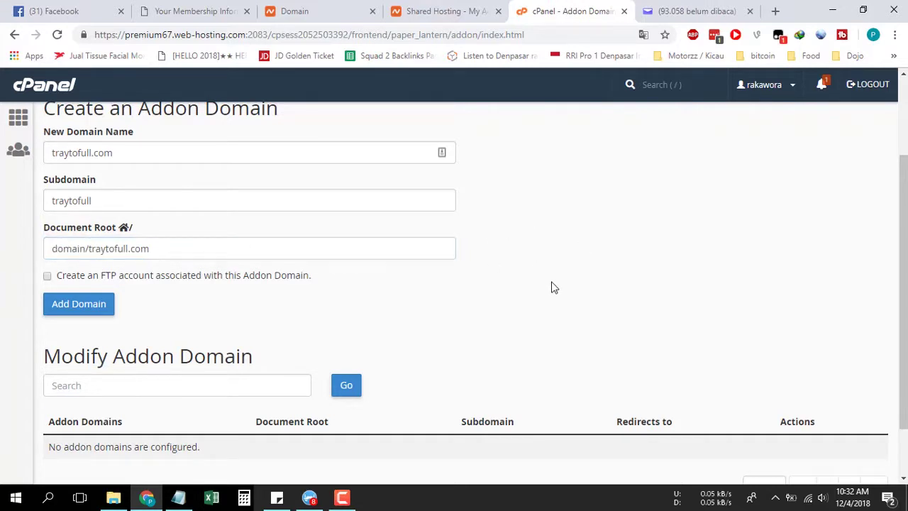
pyautogui.scroll(1, 554, 288)
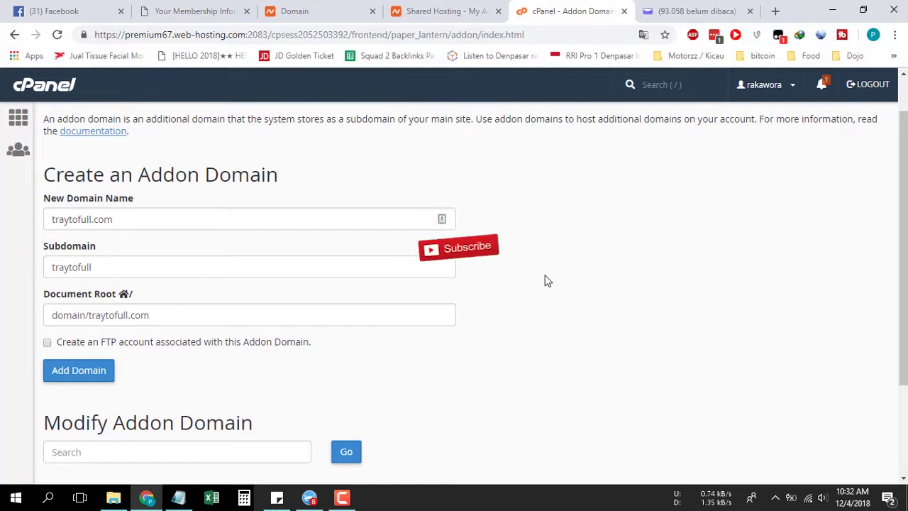
# - Remove the domain/ folder prefix from the addon domain's document root so it reads traytofull.com
pyautogui.scroll(-2, 454, 277)
pyautogui.moveTo(89, 183); pyautogui.dragTo(24, 197)
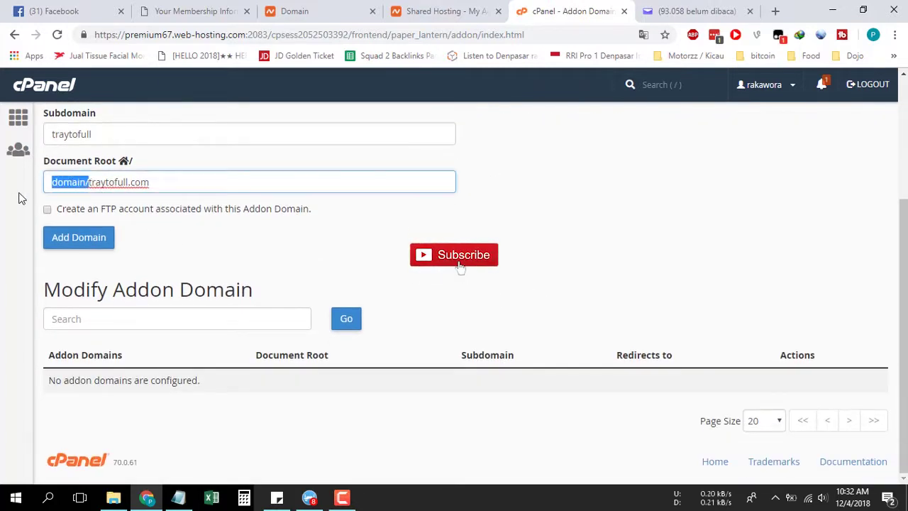
pyautogui.click(656, 231)
pyautogui.scroll(1, 154, 274)
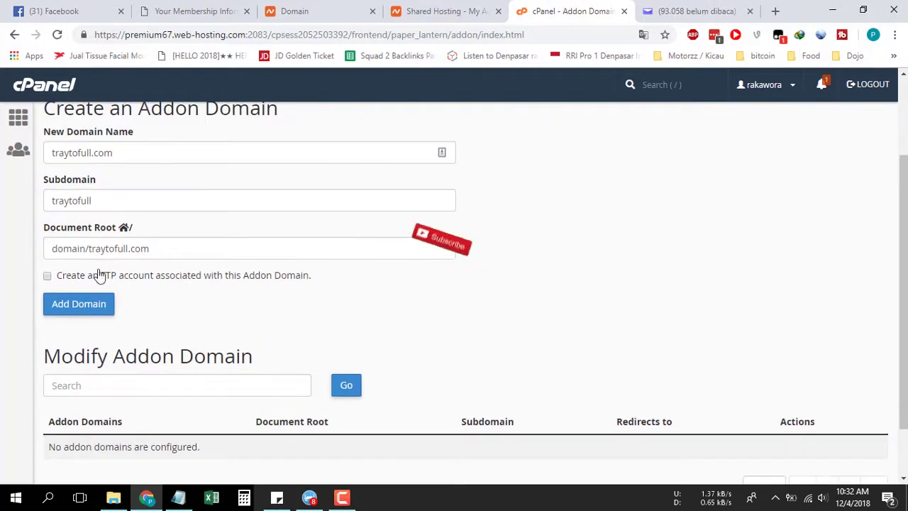
pyautogui.moveTo(88, 249); pyautogui.dragTo(27, 264)
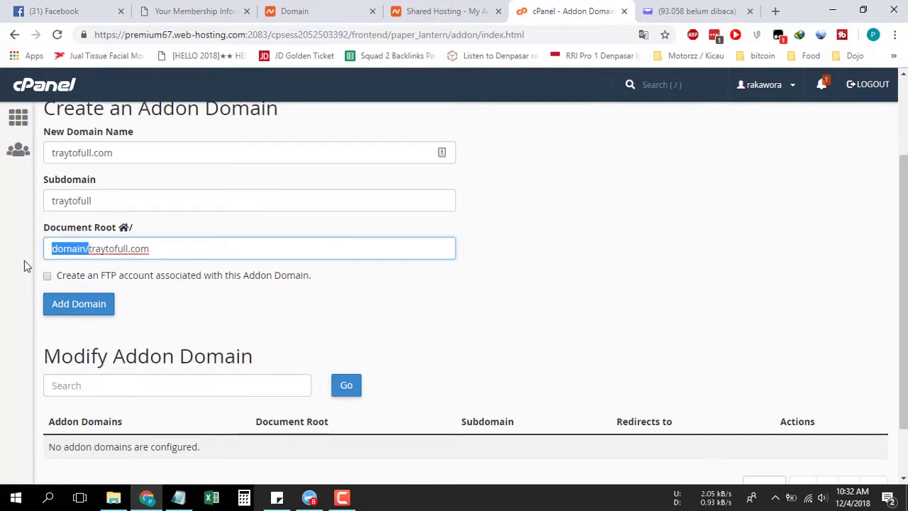
pyautogui.press('BackSpace')
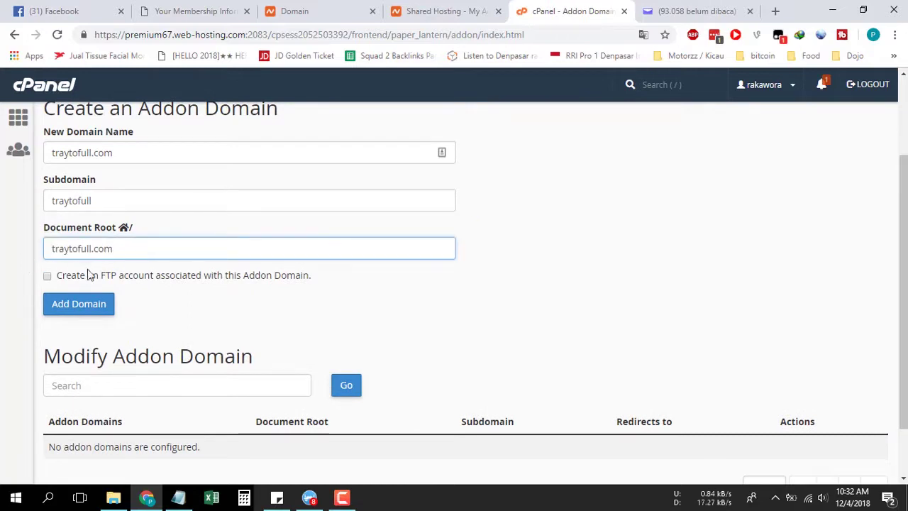
pyautogui.click(636, 291)
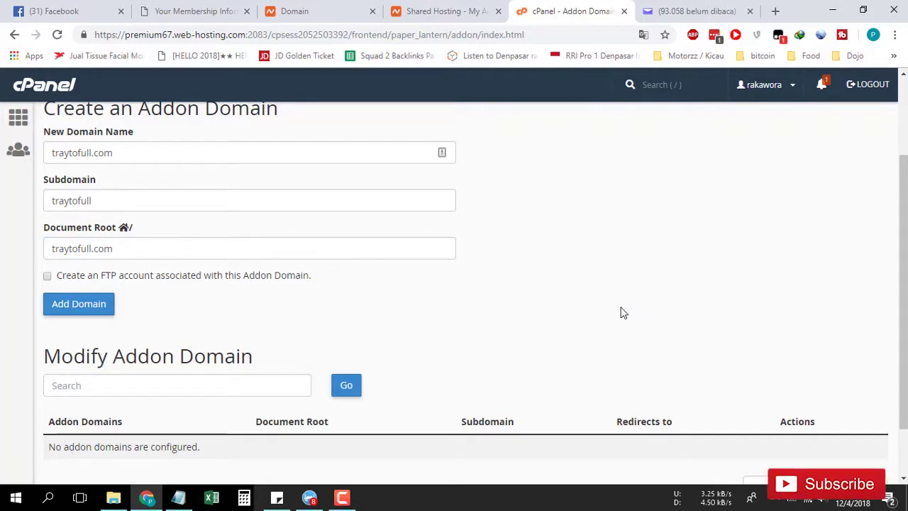
# - Create the addon domain traytofull.com with the filled-in subdomain and document root, without an associated FTP account
pyautogui.scroll(2, 621, 311)
pyautogui.scroll(-1, 132, 377)
pyautogui.click(77, 355)
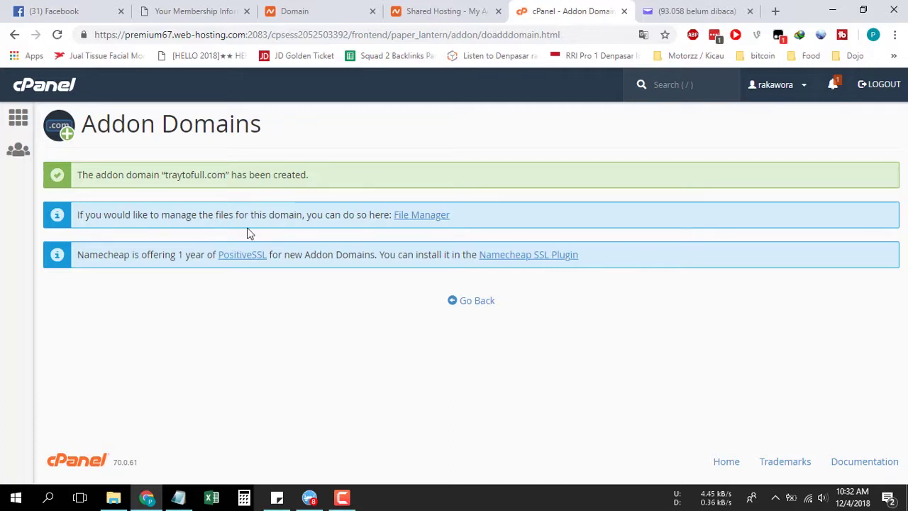
# - Open the new addon domain's files in File Manager in a separate browser tab and examine the traytofull.com folder
pyautogui.rightClick(419, 216)
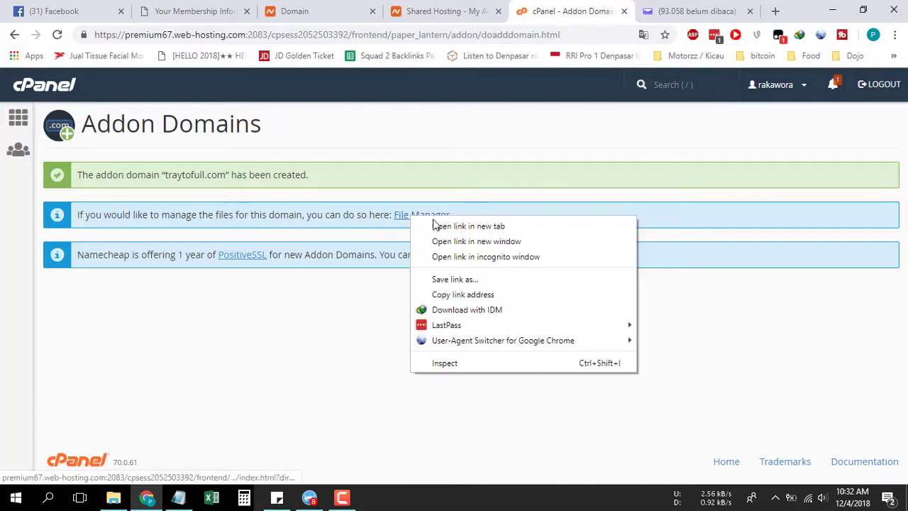
pyautogui.click(454, 225)
pyautogui.click(578, 10)
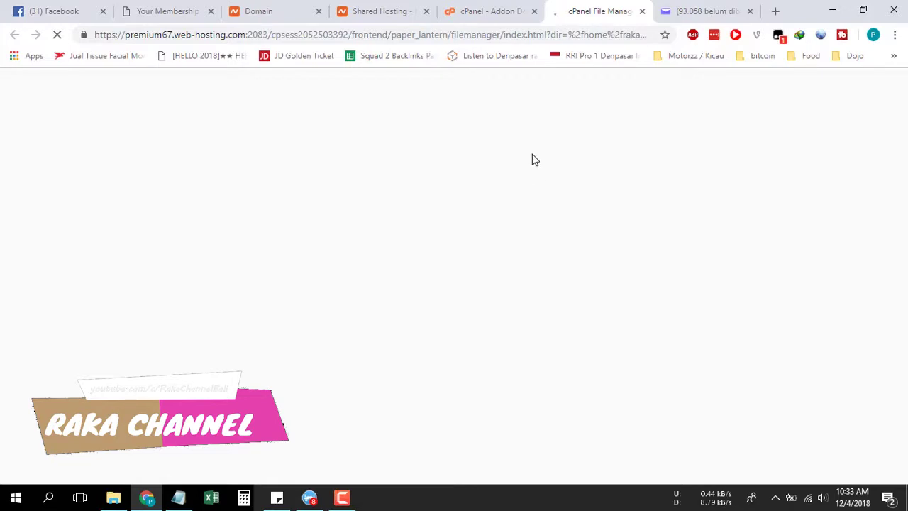
pyautogui.click(506, 17)
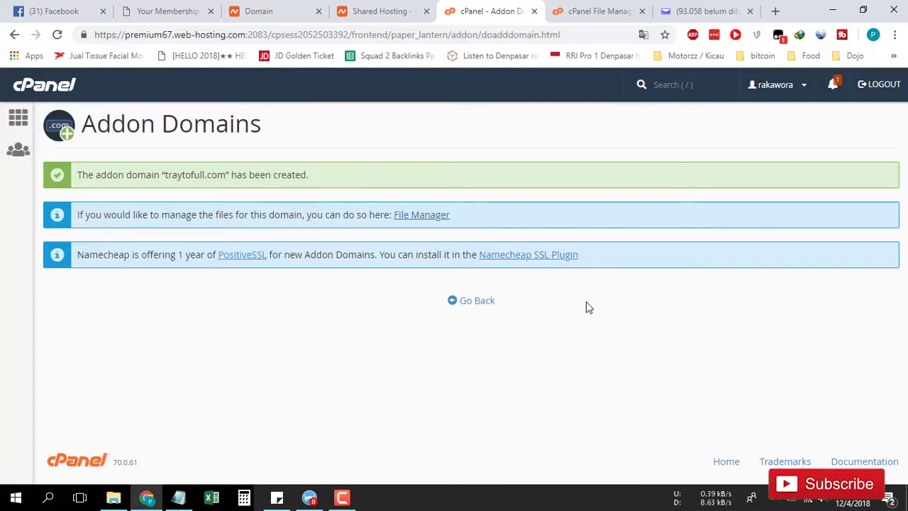
pyautogui.click(589, 10)
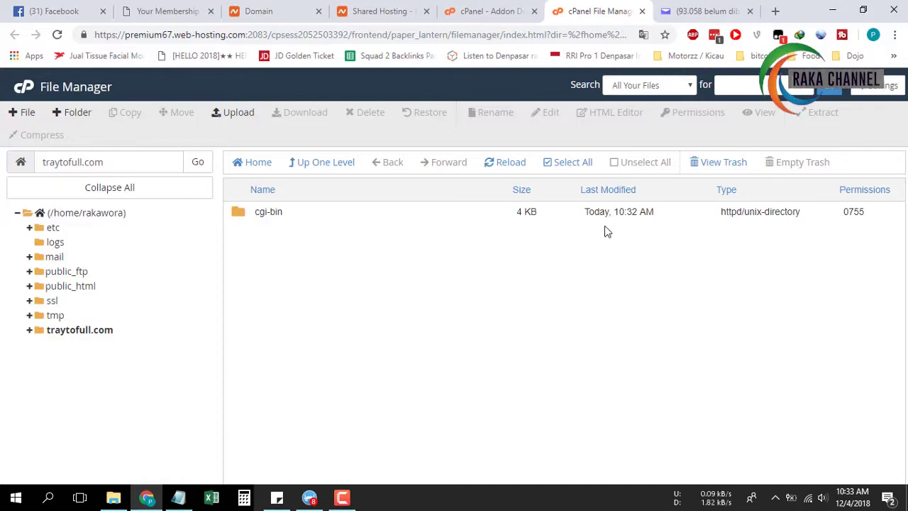
# - Return to the Addon Domains page, check the traytofull.com entry under Modify Addon Domain, and reload the page
pyautogui.click(496, 10)
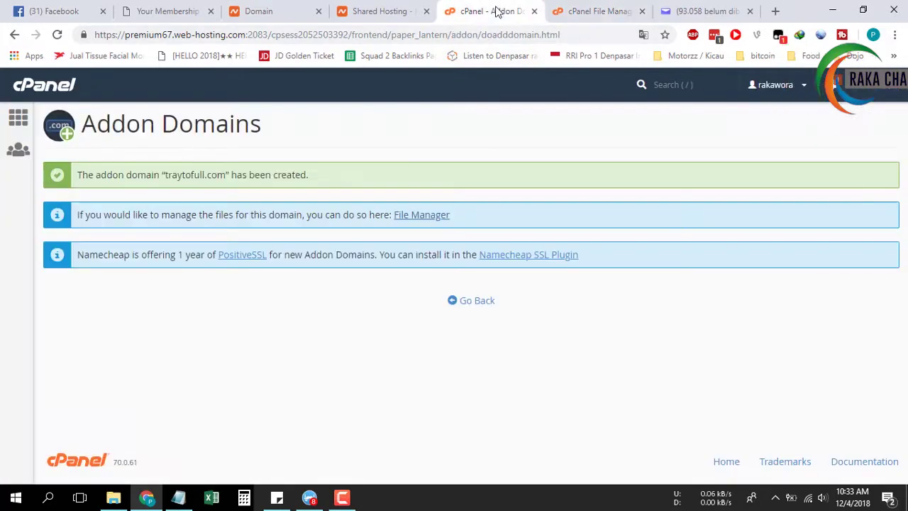
pyautogui.click(486, 303)
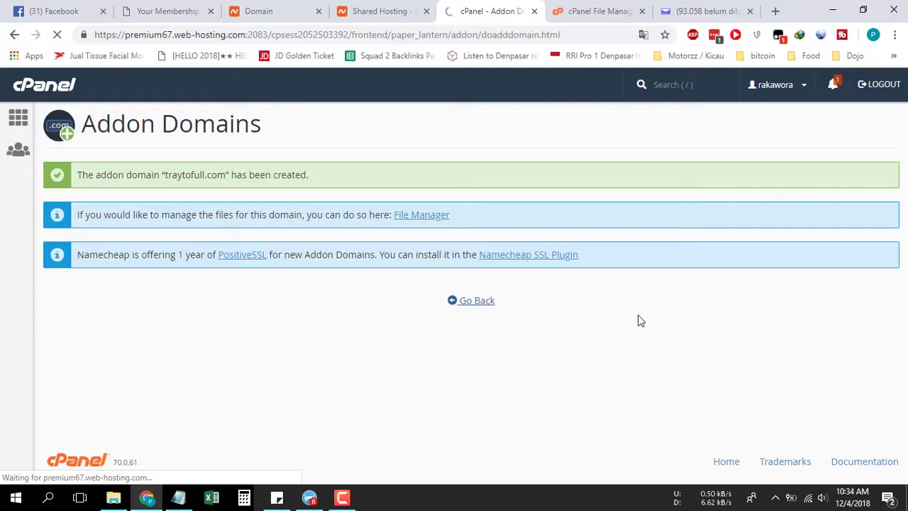
pyautogui.scroll(-2, 638, 321)
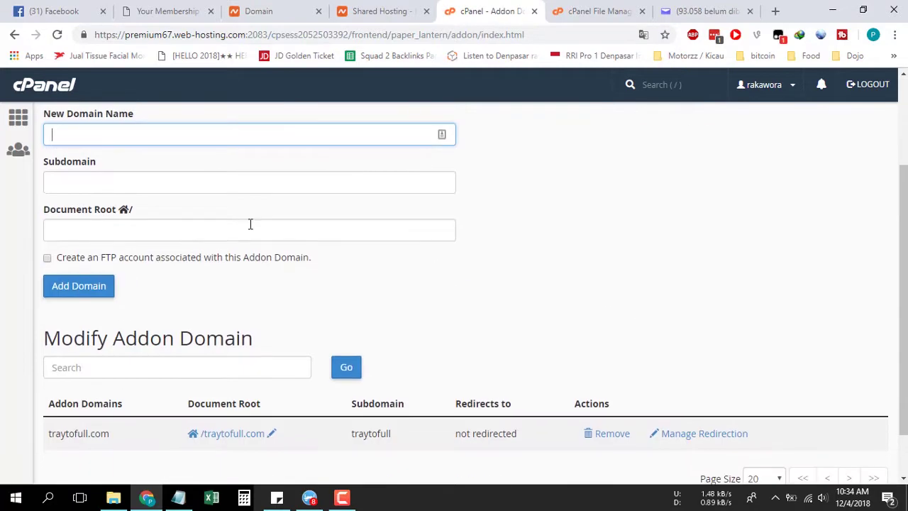
pyautogui.scroll(-1, 495, 312)
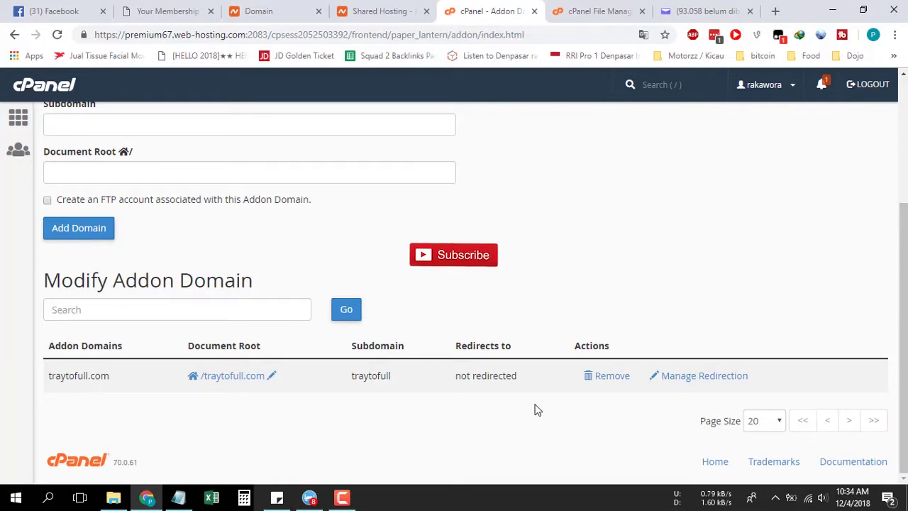
pyautogui.press('F5')
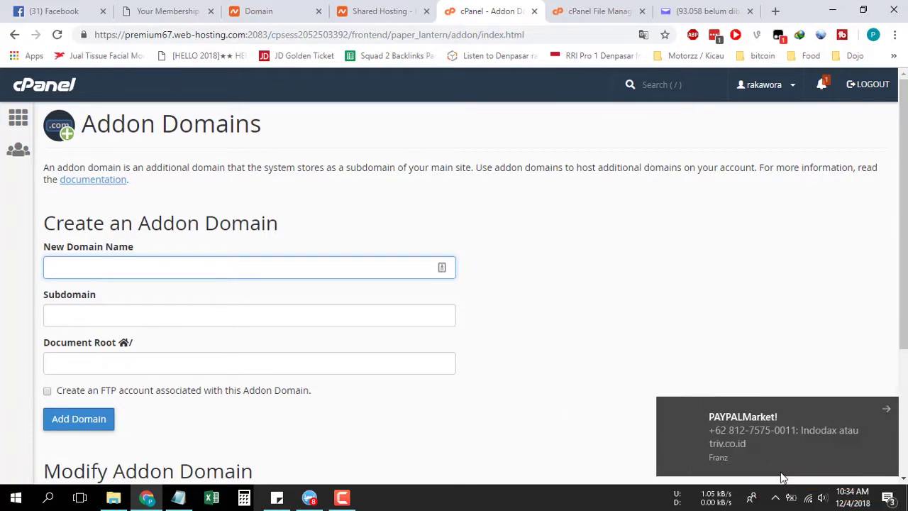
# - Dismiss the desktop notification and go to the cPanel home page
pyautogui.click(899, 435)
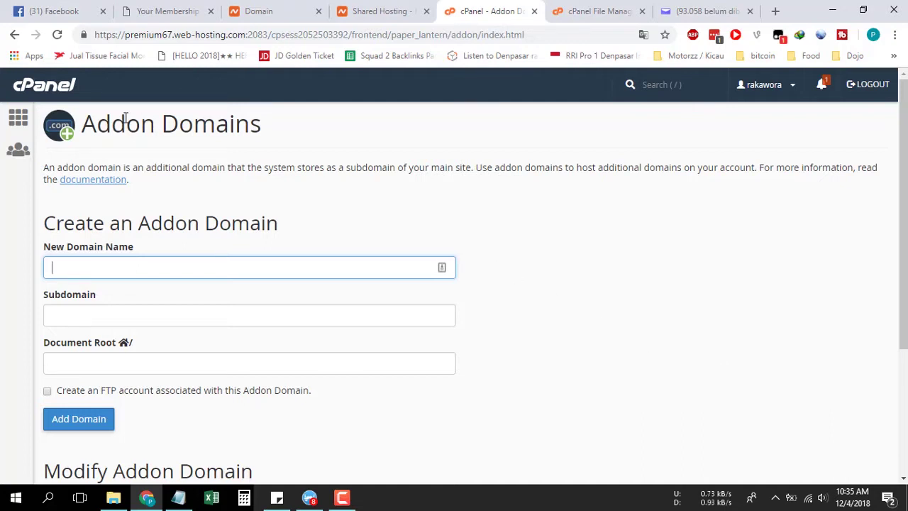
pyautogui.click(20, 120)
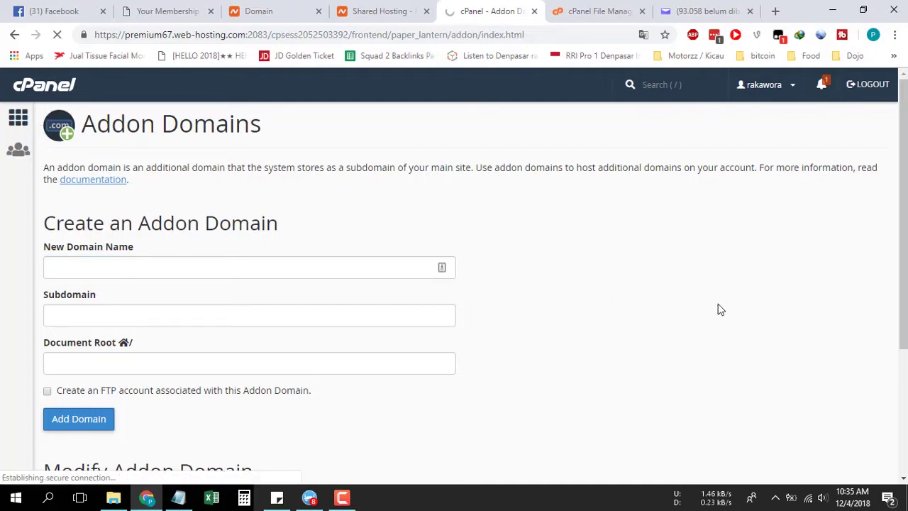